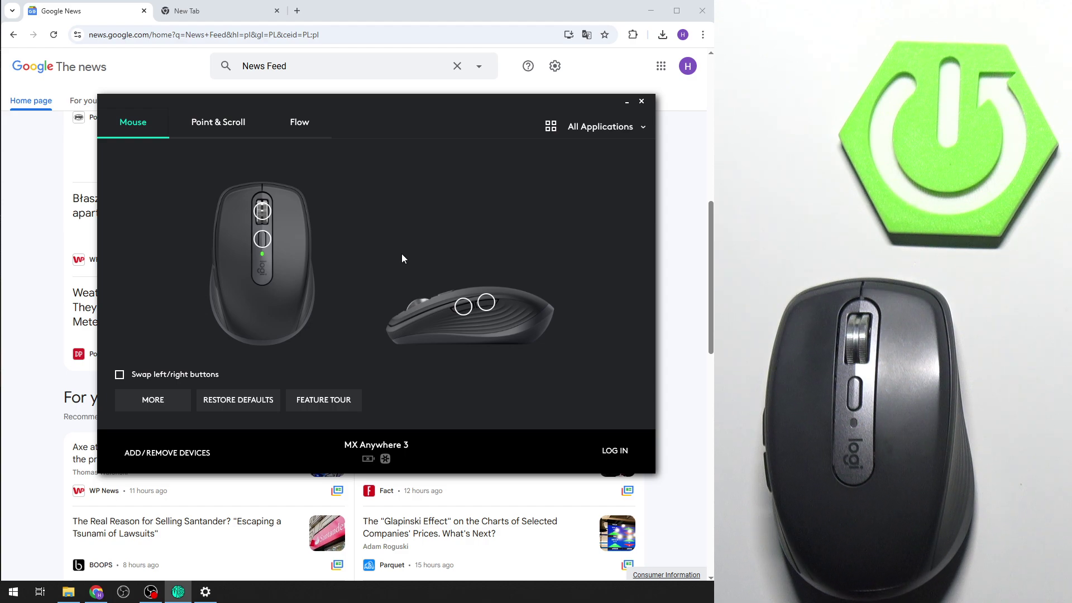
Reach the Windows Bluetooth & other devices page from Logitech Options and position the Settings window.
left_click(152, 453)
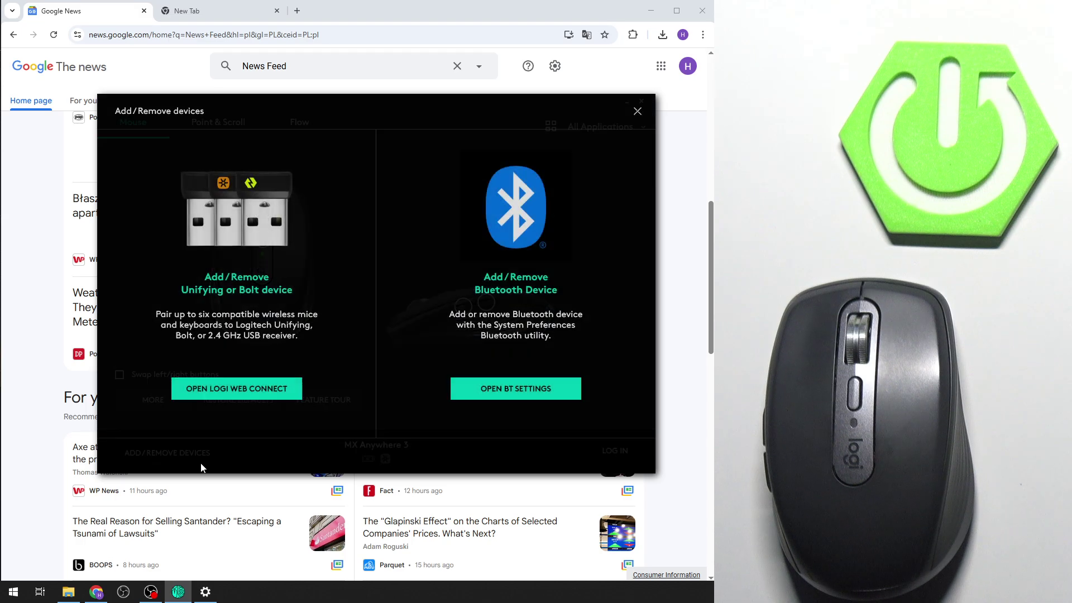
left_click(528, 391)
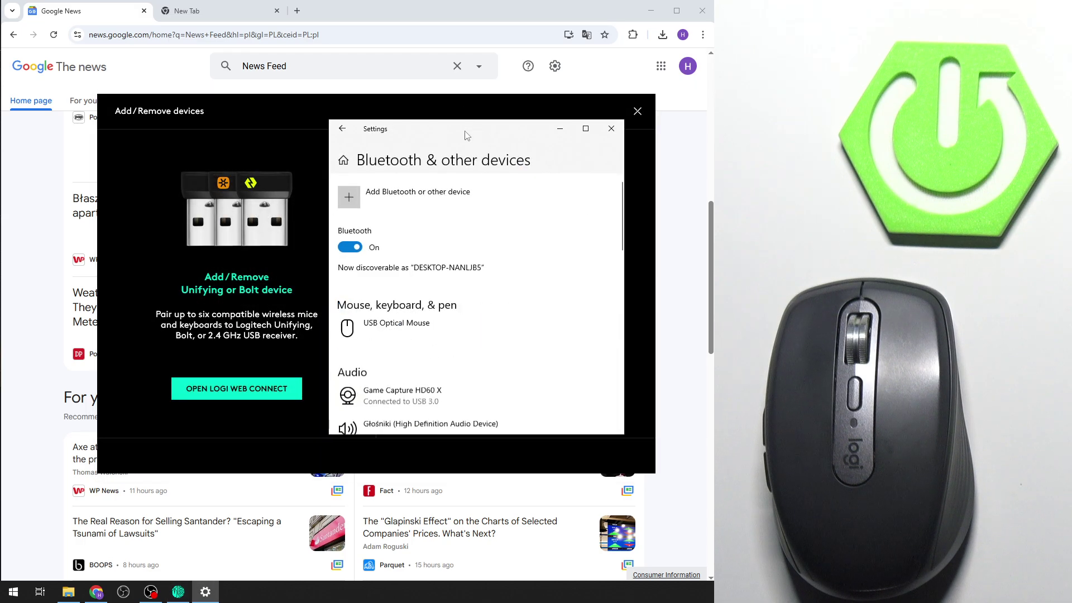
left_click_drag(462, 135, 445, 141)
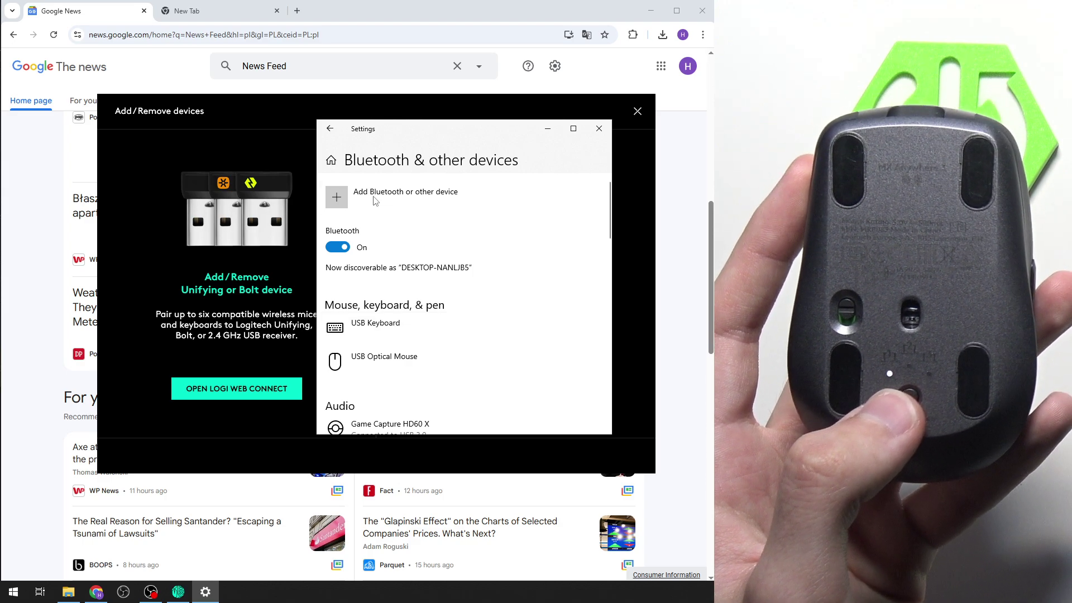
Add a Bluetooth device, connect to MX Anywhere 3 and finish so it lists as Paired.
left_click(339, 197)
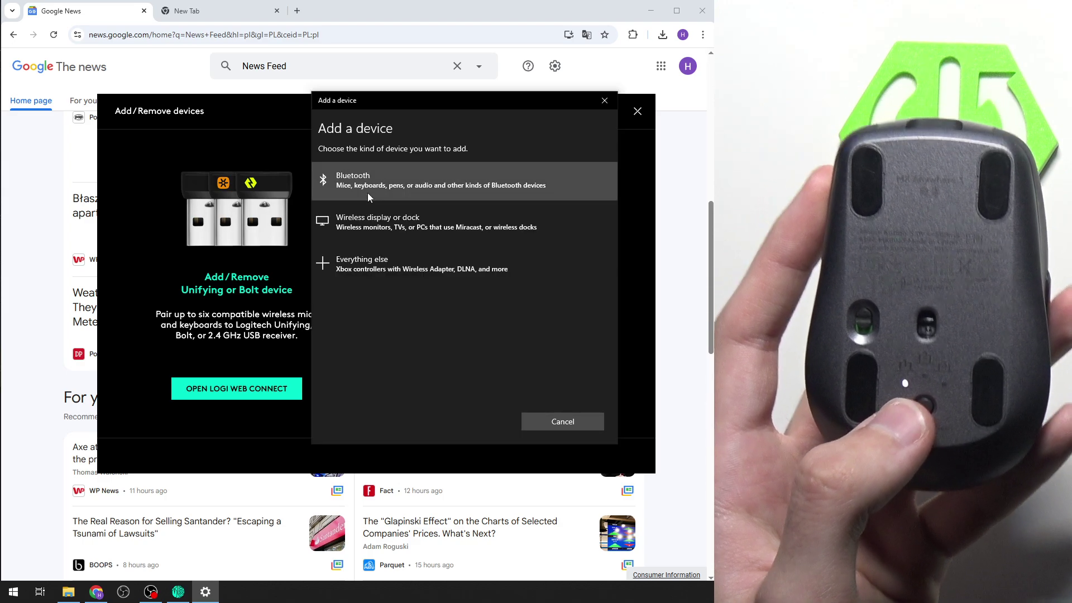
left_click(366, 178)
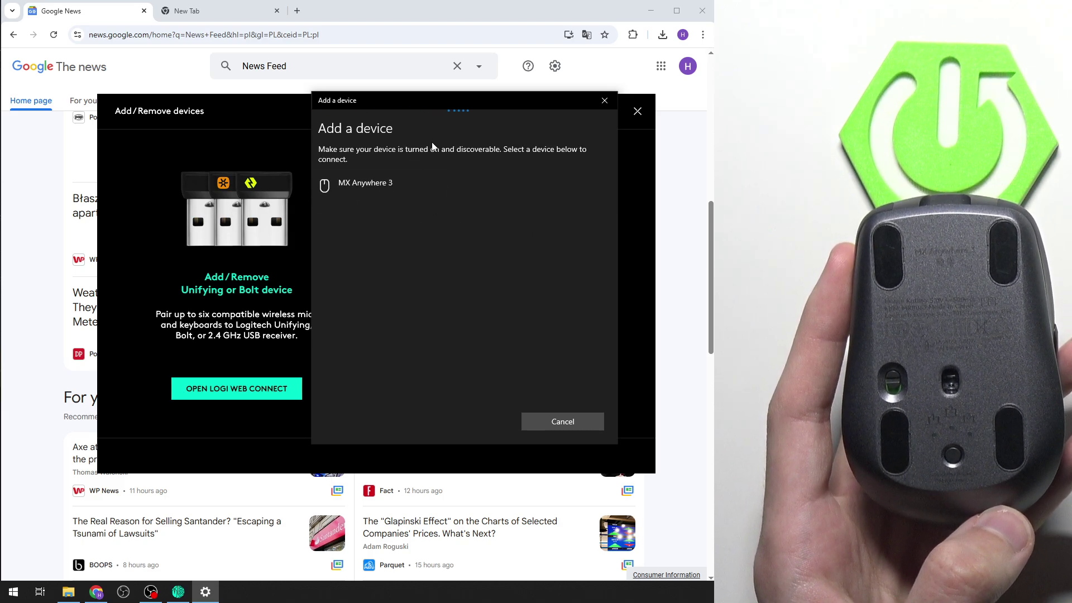
left_click(364, 182)
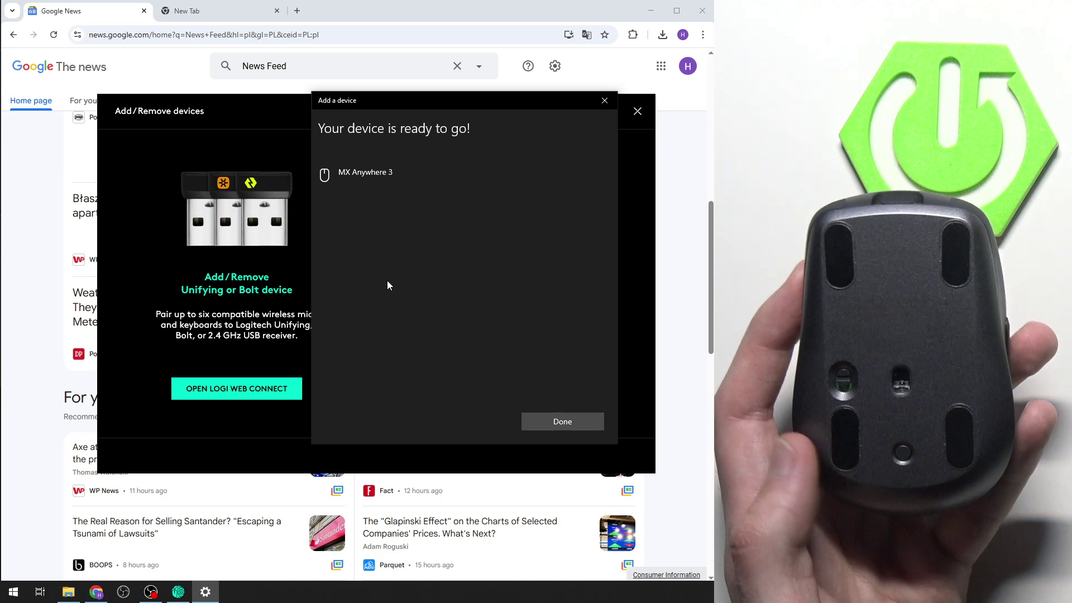
left_click(566, 420)
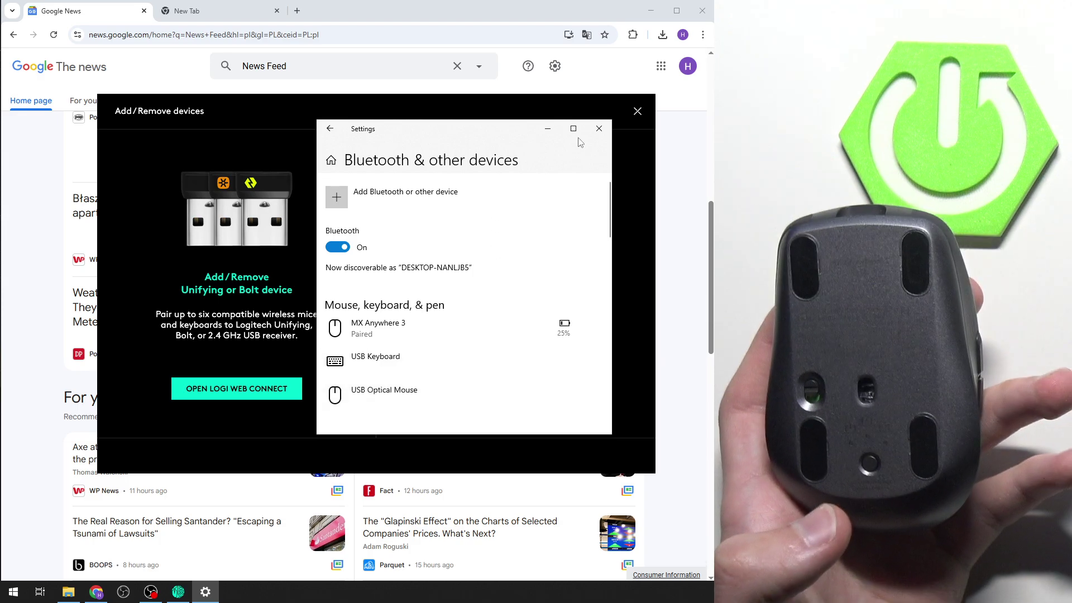
Dismiss Settings and the Add/Remove devices panel, landing on the Logitech Flow page.
left_click(547, 129)
left_click(637, 113)
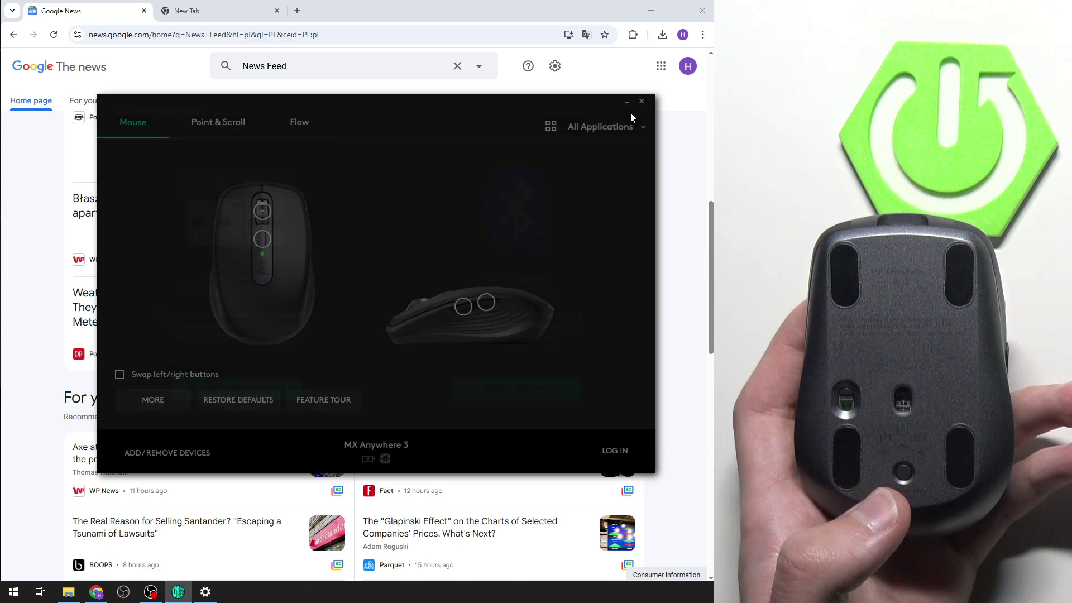
left_click(304, 123)
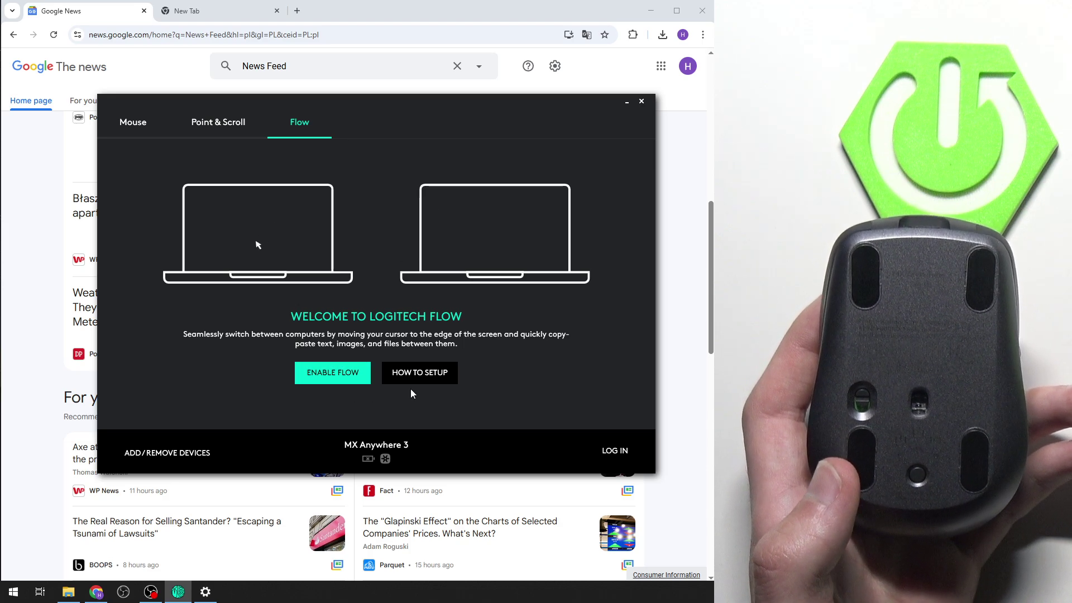
Walk through the Flow setup guide's mouse-pairing and same-network steps via HOW TO SETUP.
left_click(421, 378)
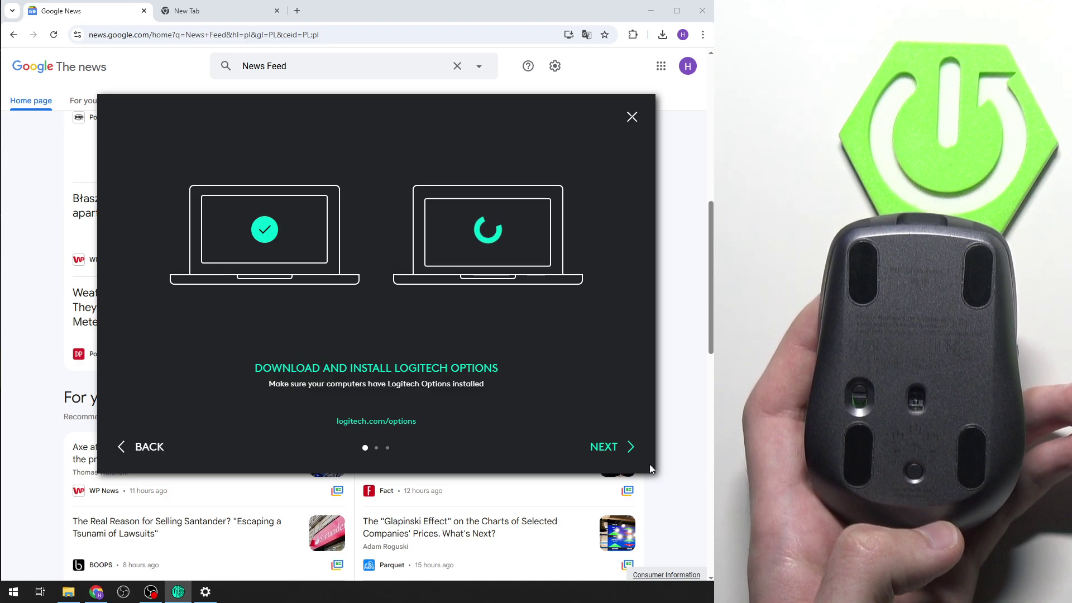
left_click(607, 446)
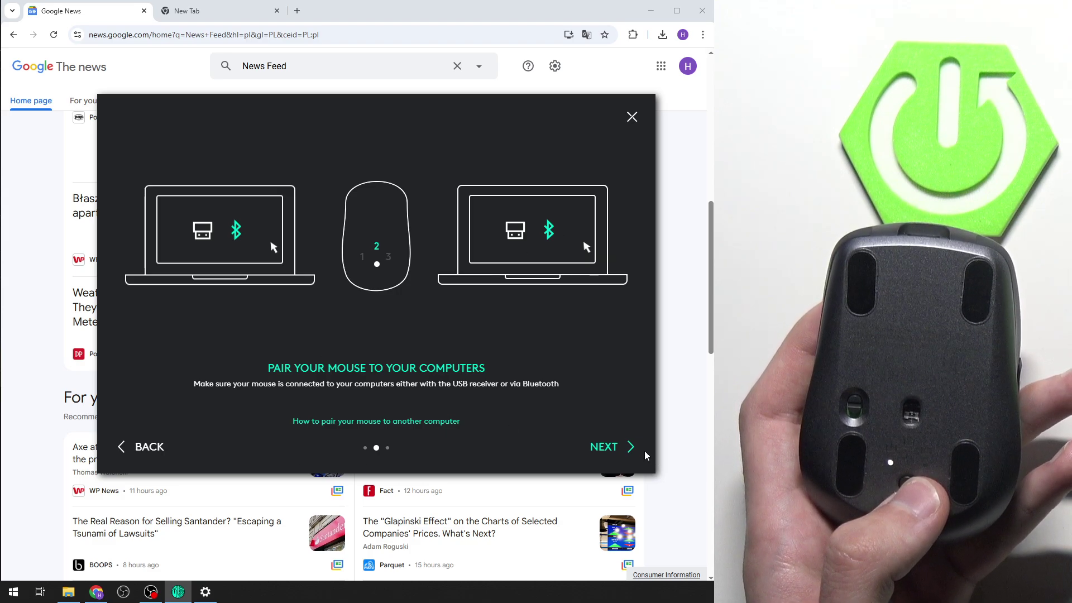
left_click(627, 447)
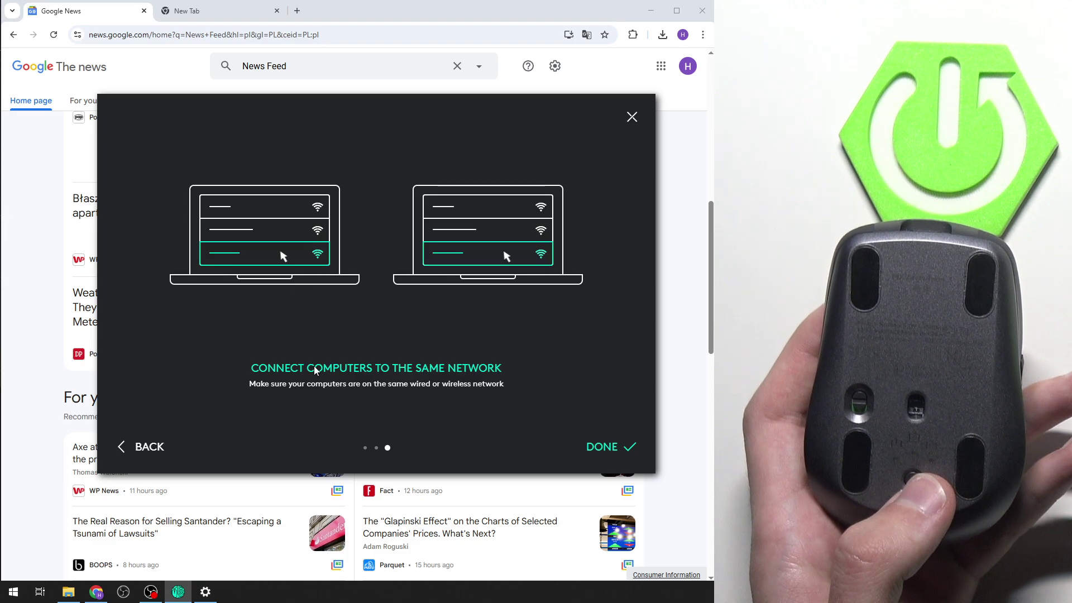
left_click(632, 119)
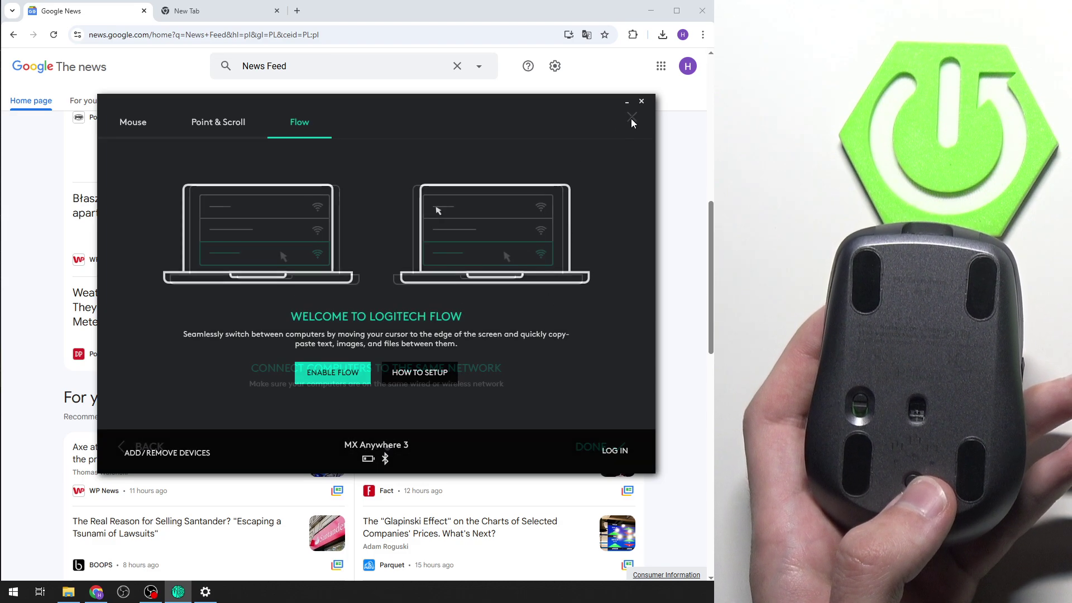